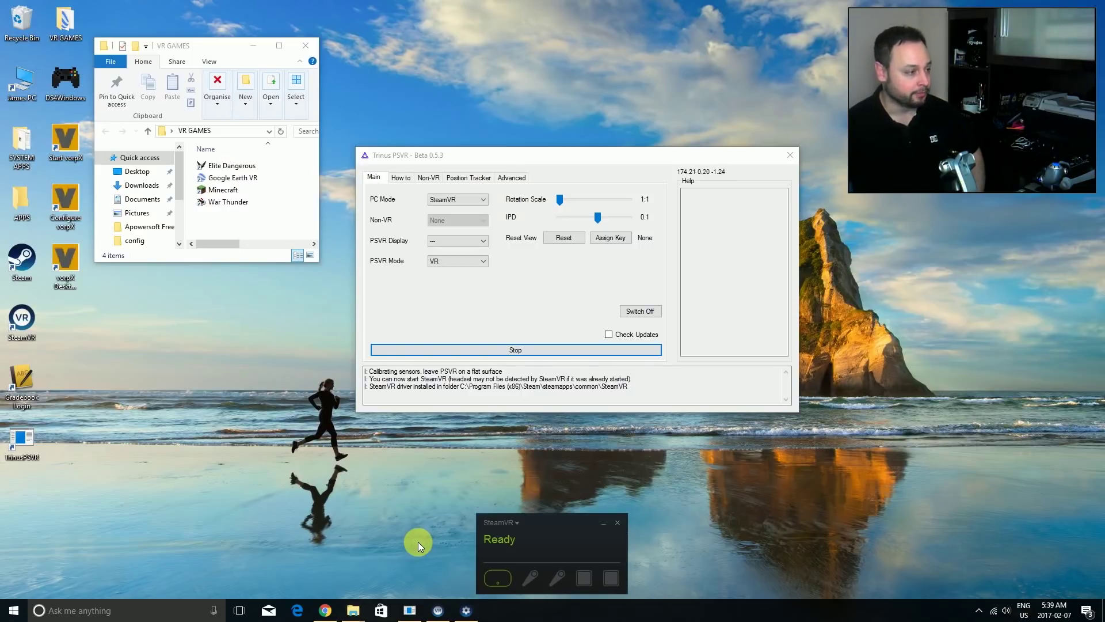
Bring the Trinus PSVR window to the front with SteamVR showing Ready
click(488, 154)
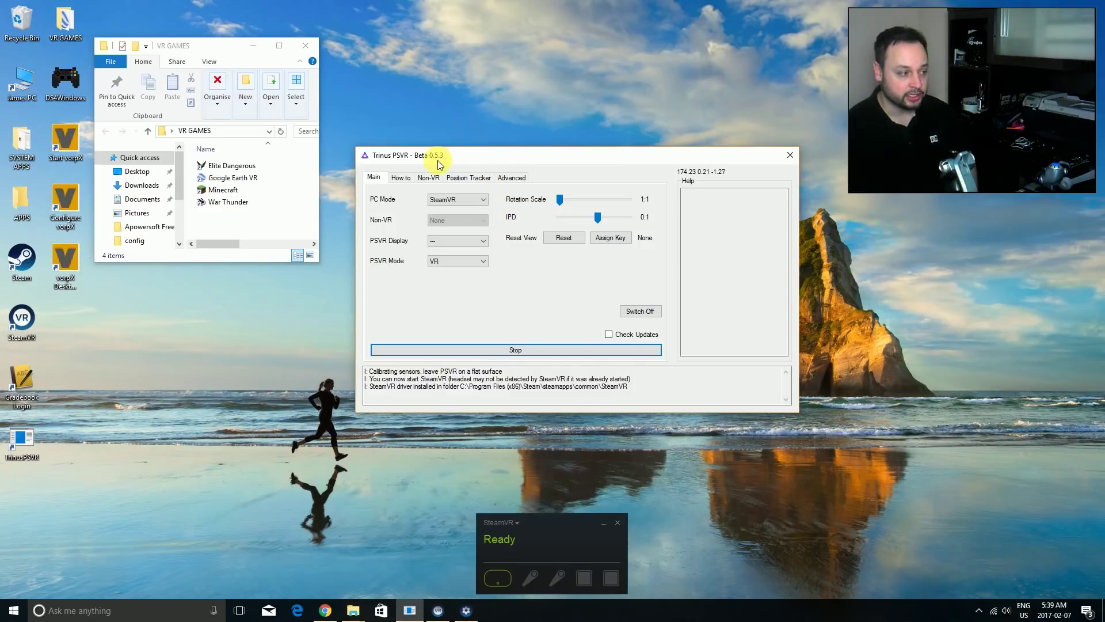
Launch the Elite Dangerous shortcut from the VR GAMES folder and move the folder window aside
double_click(223, 170)
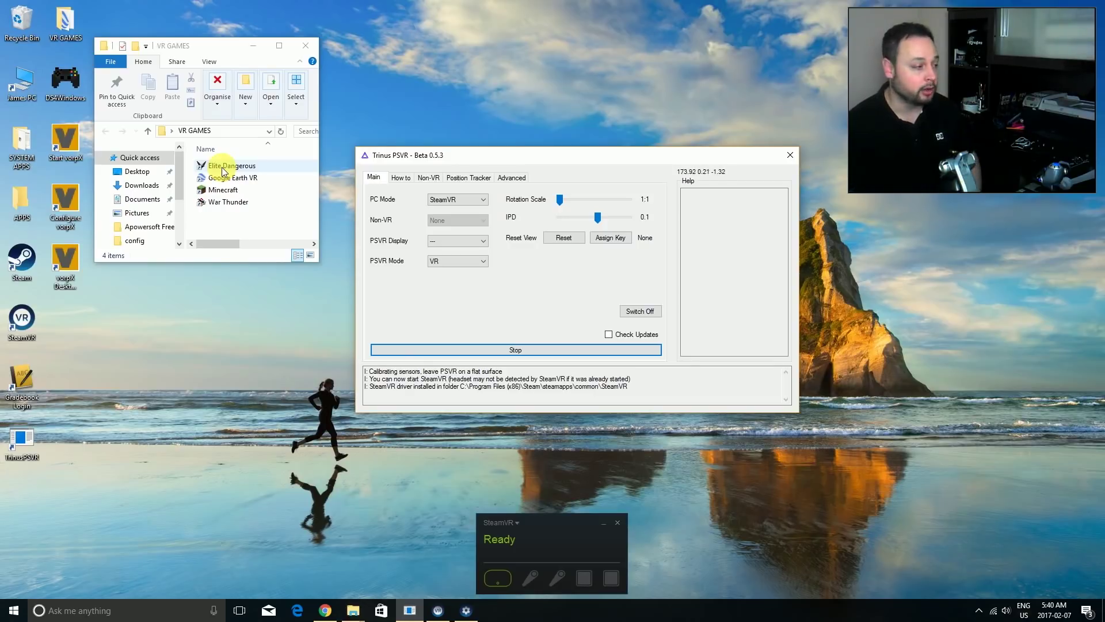
drag(211, 51, 236, 42)
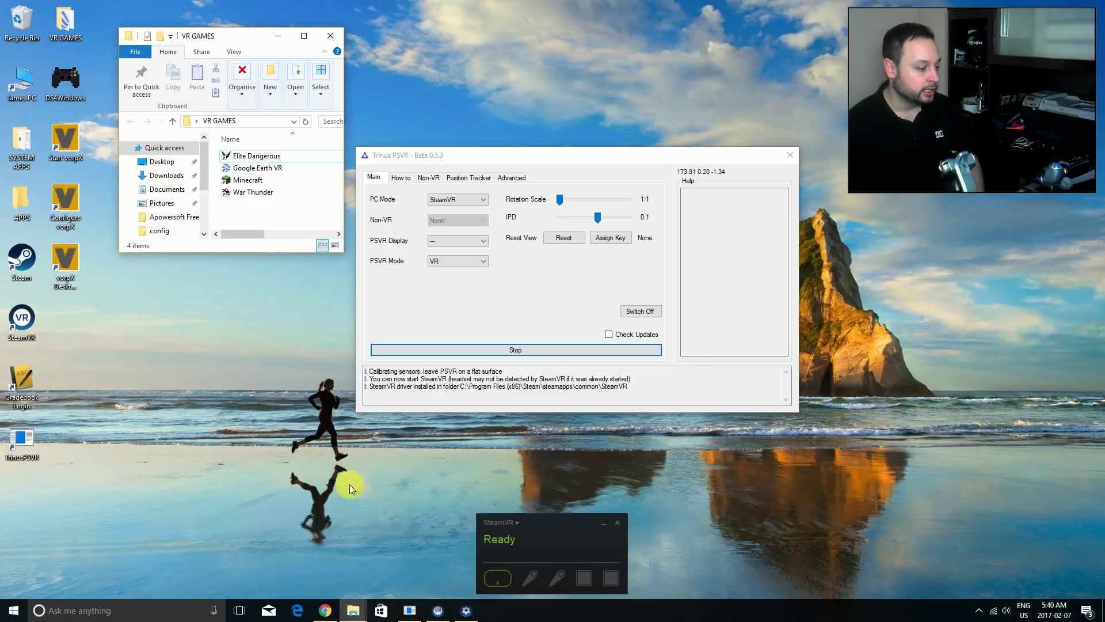
click(327, 612)
In the HUD colour theme editor, select the green theme's MatrixRed, MatrixGreen and MatrixBlue lines
click(346, 553)
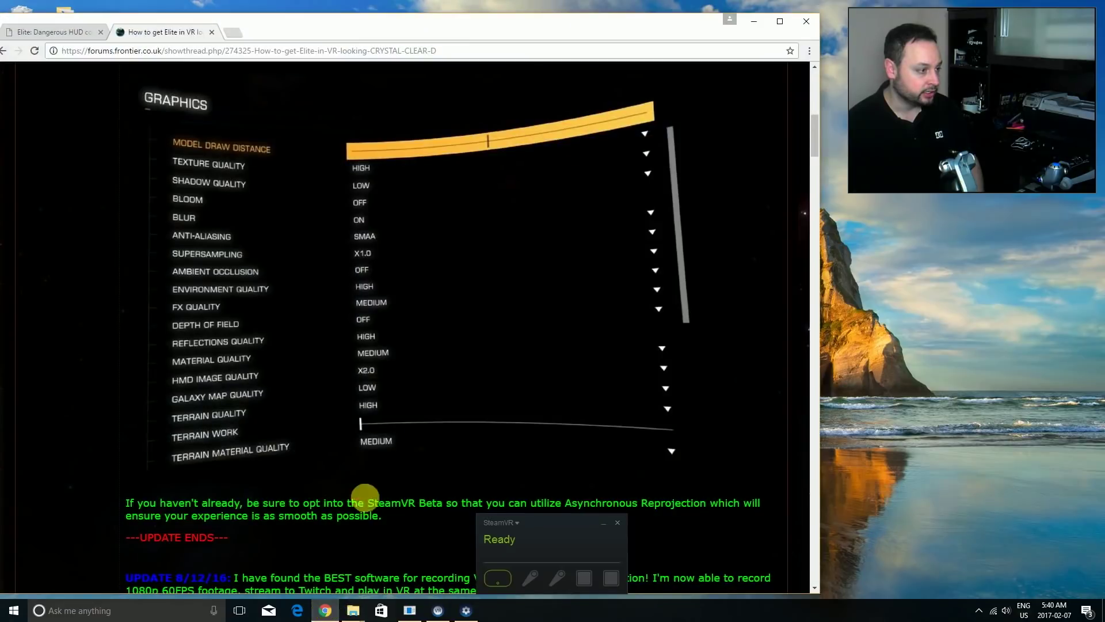
click(65, 33)
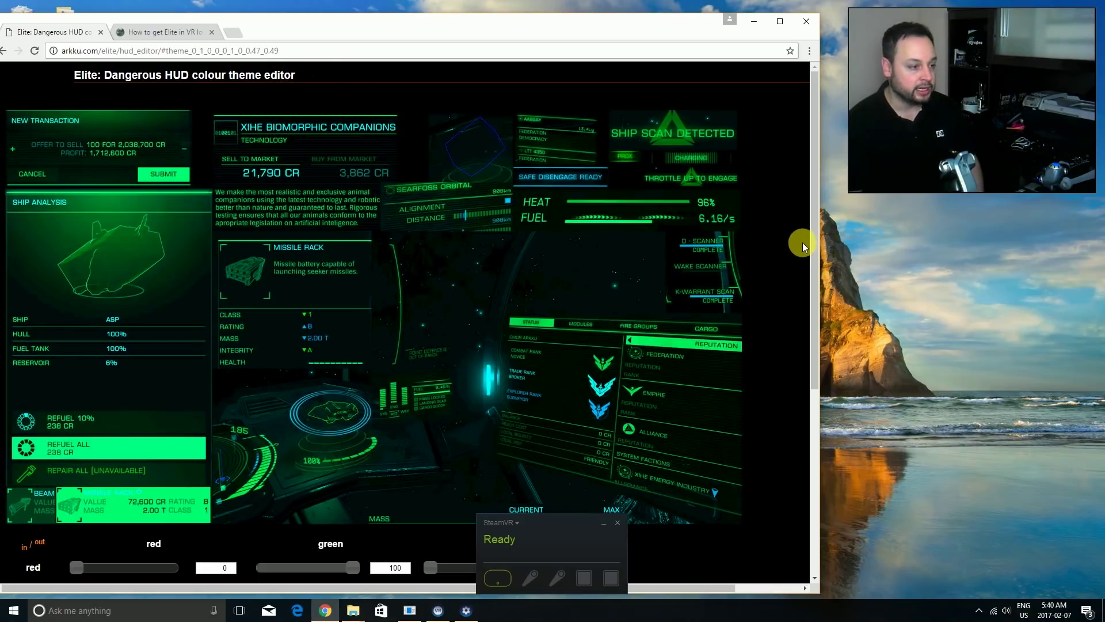
drag(820, 249, 846, 247)
scroll(328, 254, down, 1)
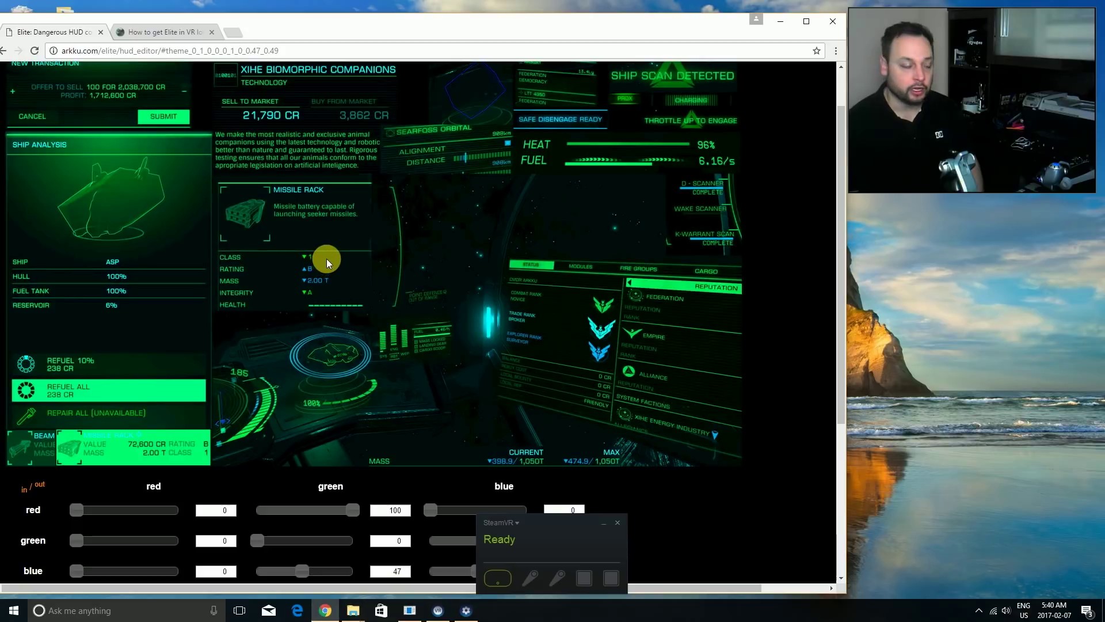
drag(284, 36, 303, 28)
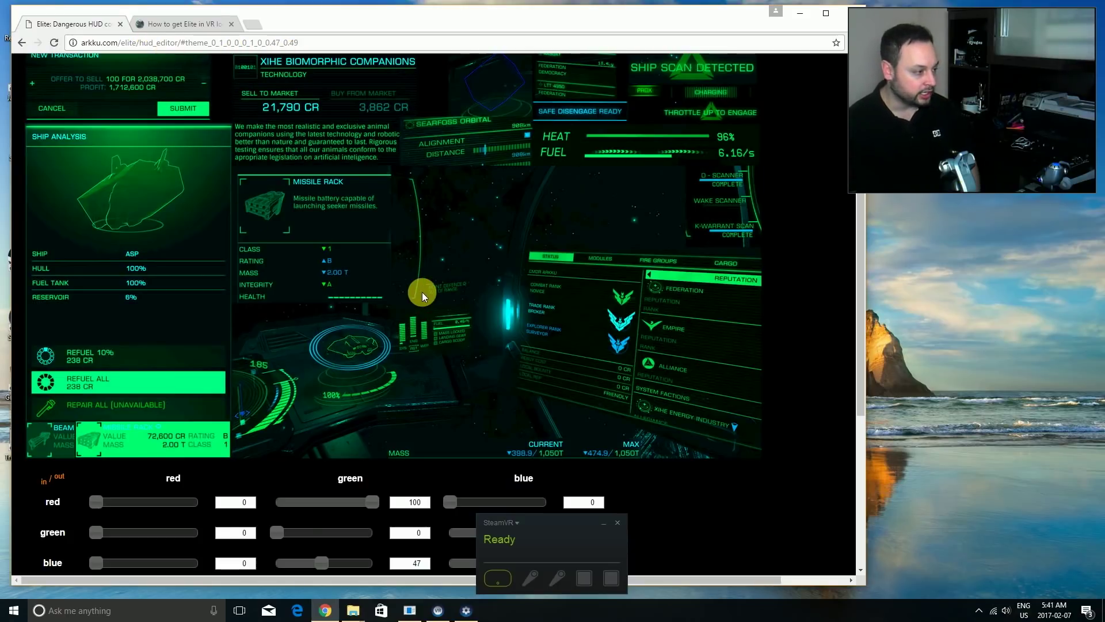
scroll(249, 343, down, 4)
click(254, 346)
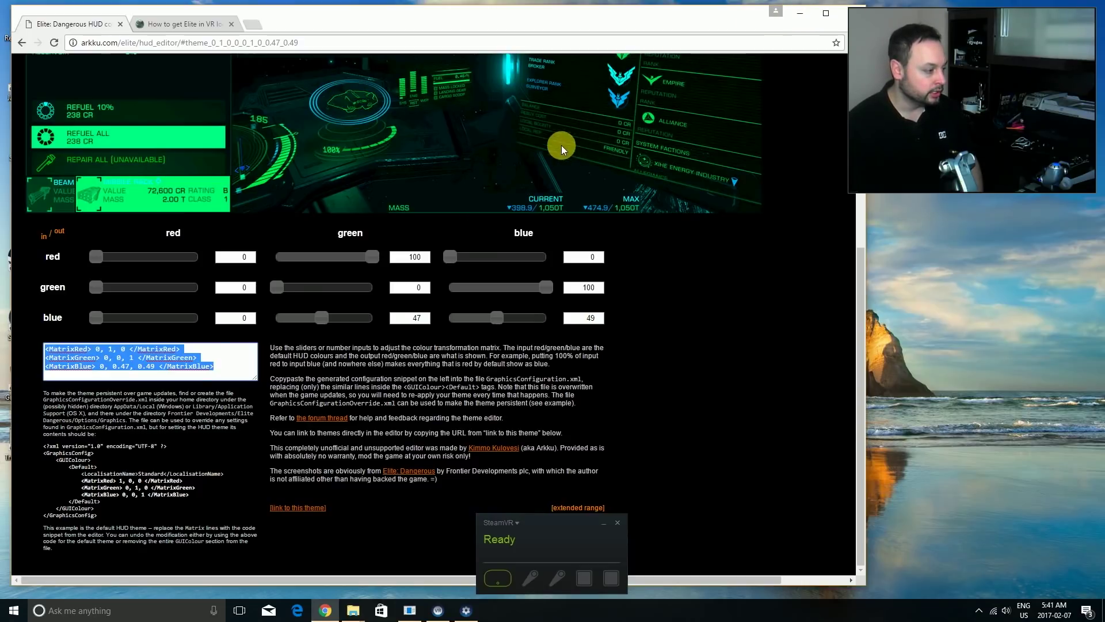
Minimize Chrome, enlarge the VR GAMES window and open the Windows (C:) drive via This PC
click(798, 22)
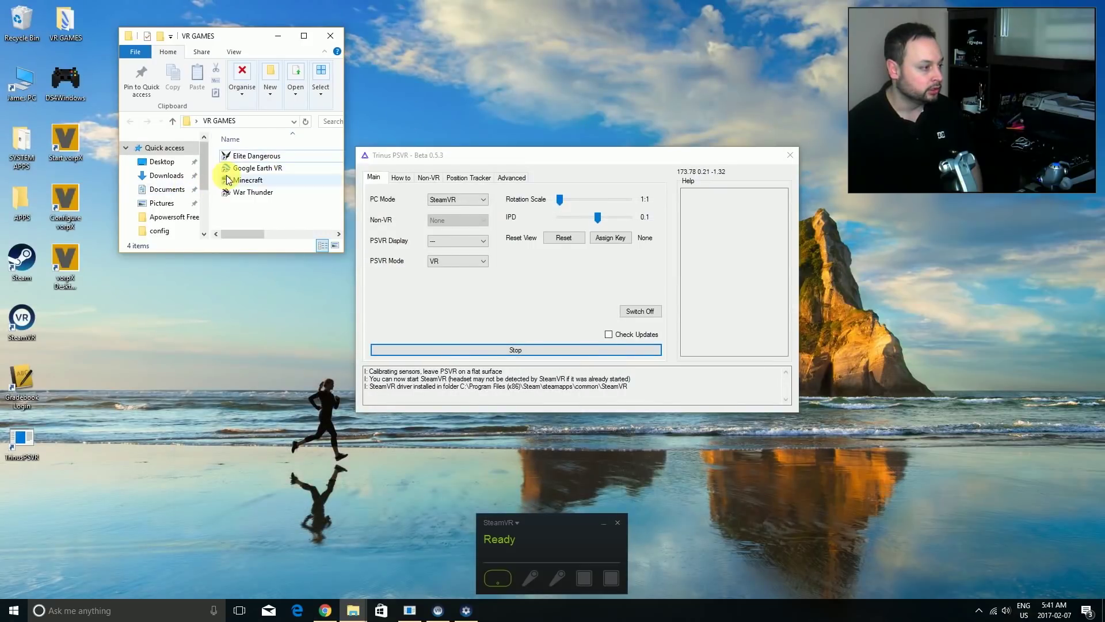
drag(276, 253, 242, 424)
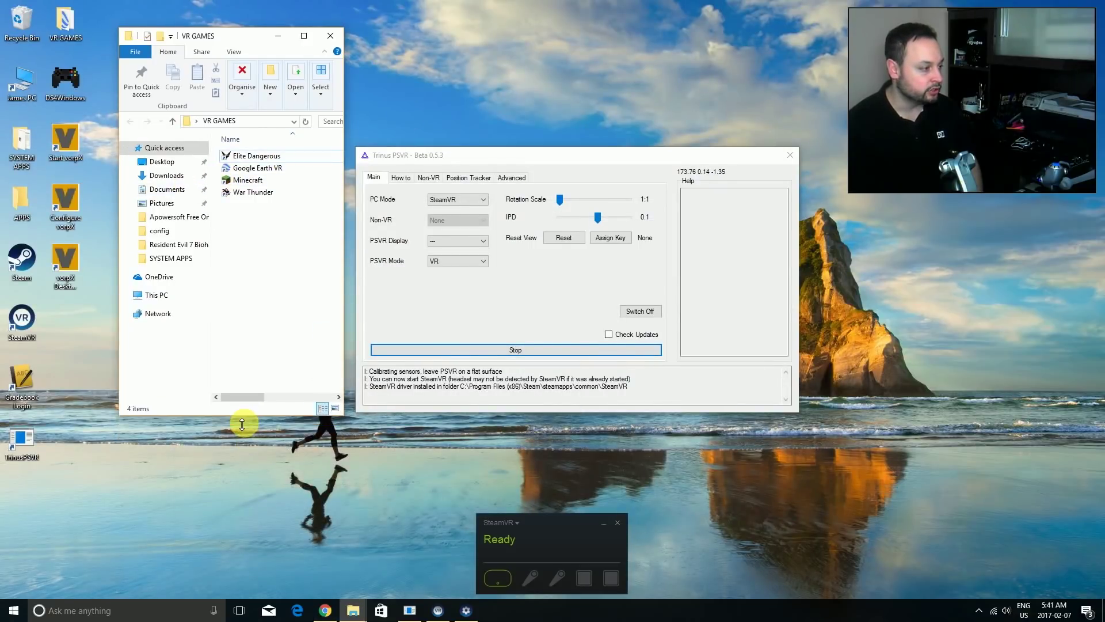
click(148, 295)
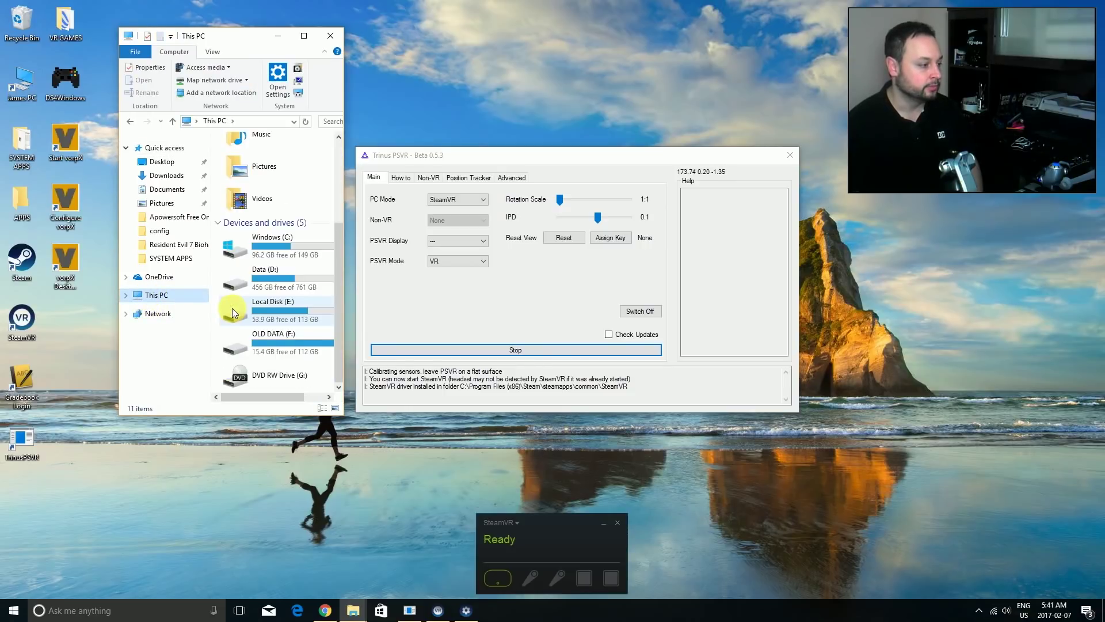
scroll(233, 307, up, 3)
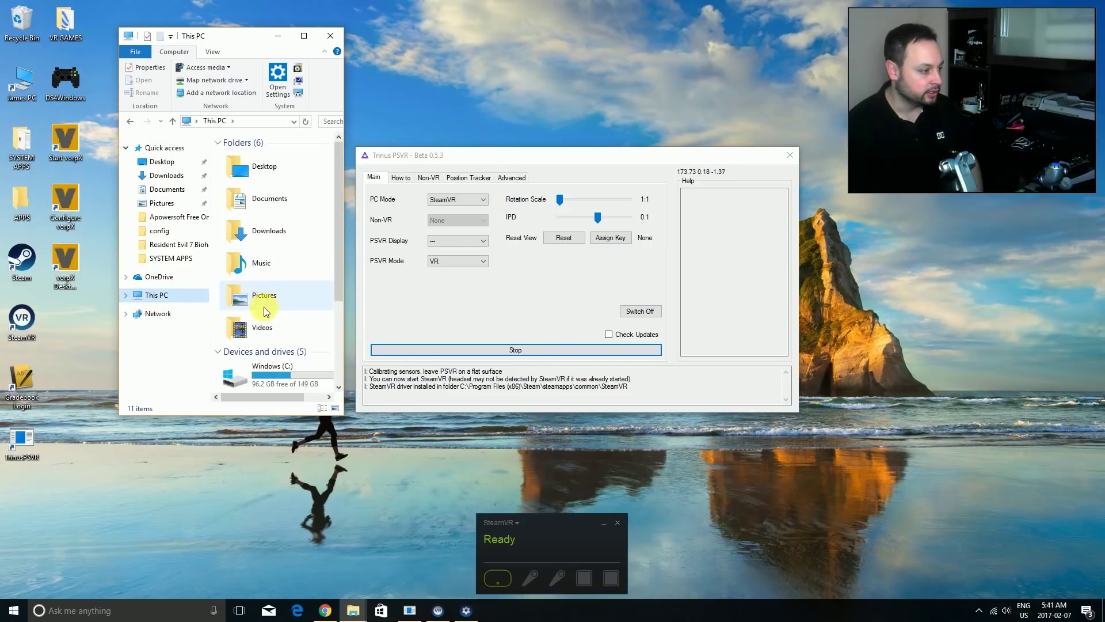
scroll(265, 311, down, 3)
double_click(248, 361)
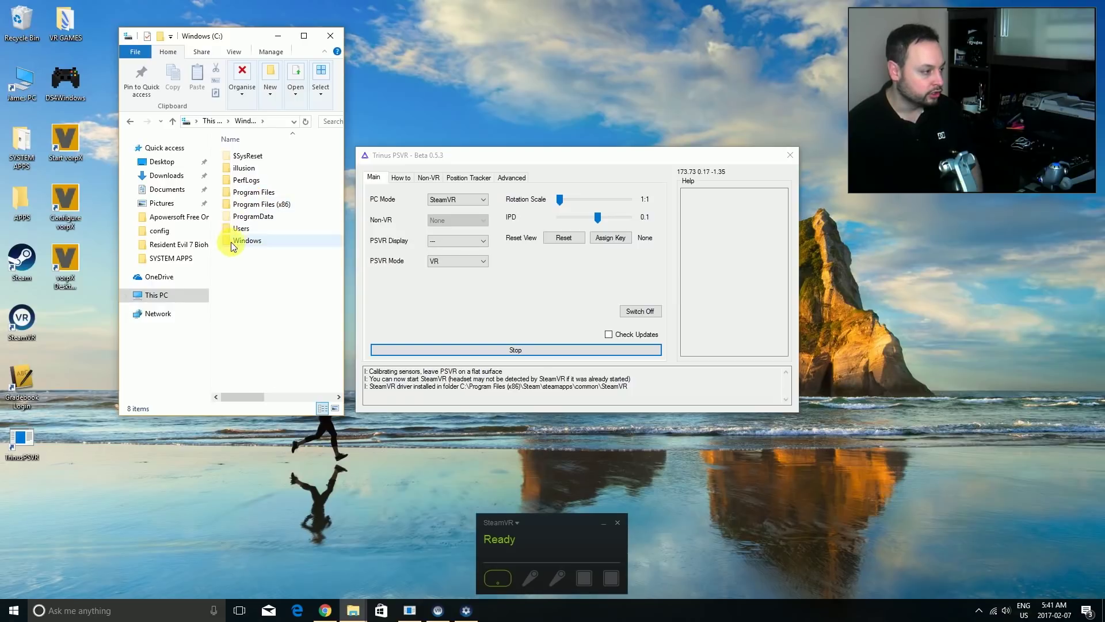
Navigate Users > profile > AppData > Local > Frontier Developments > Elite Dangerous > Options > Graphics
double_click(241, 229)
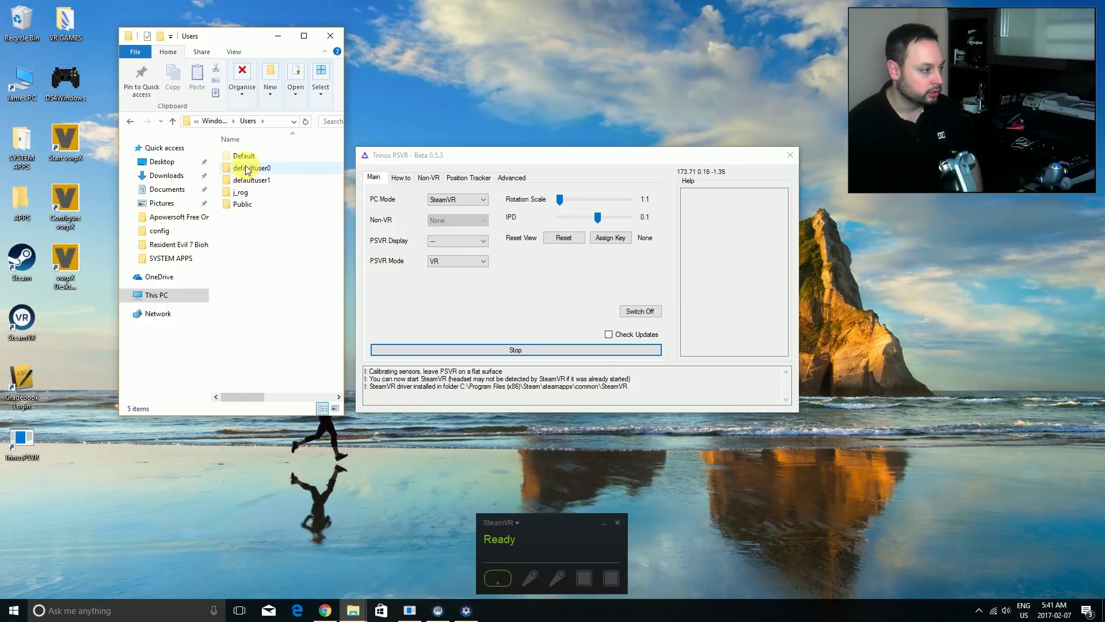
double_click(244, 193)
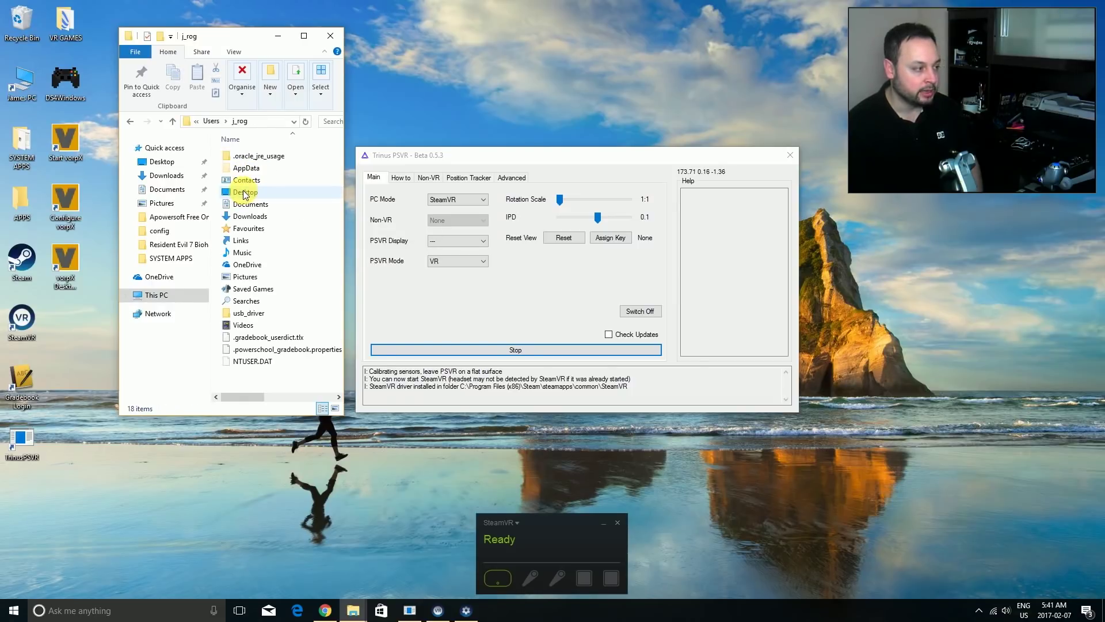
double_click(247, 168)
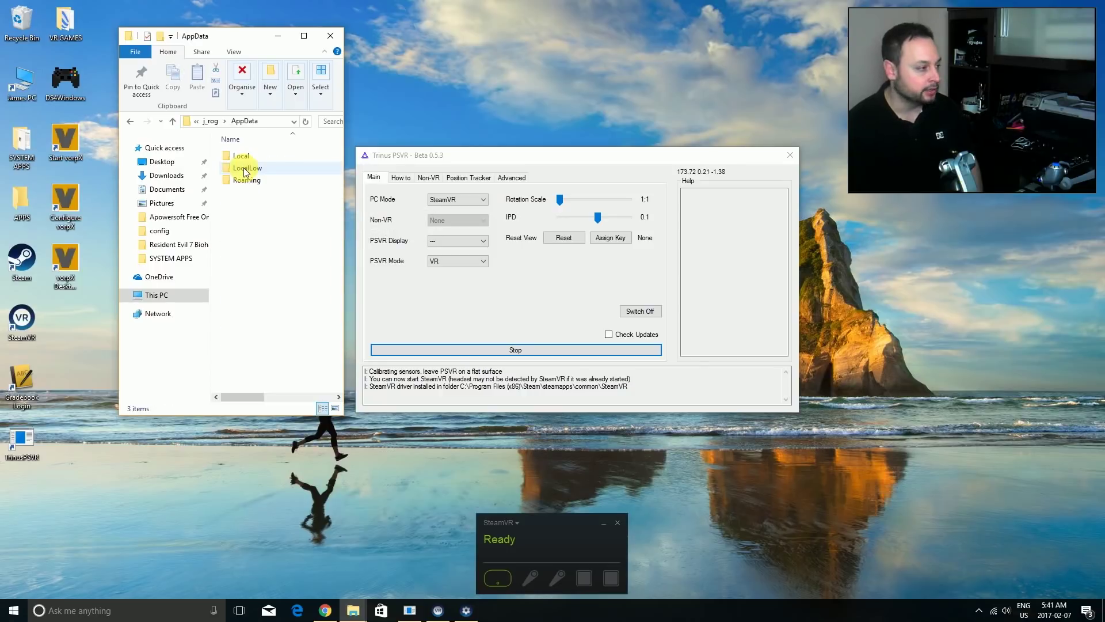
double_click(241, 156)
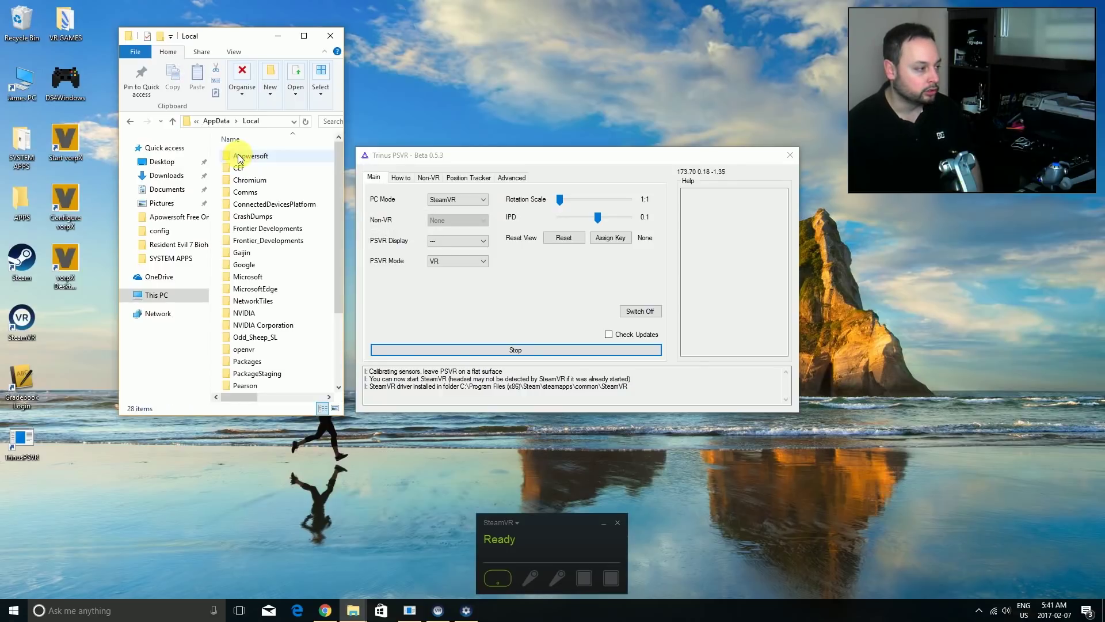
double_click(262, 232)
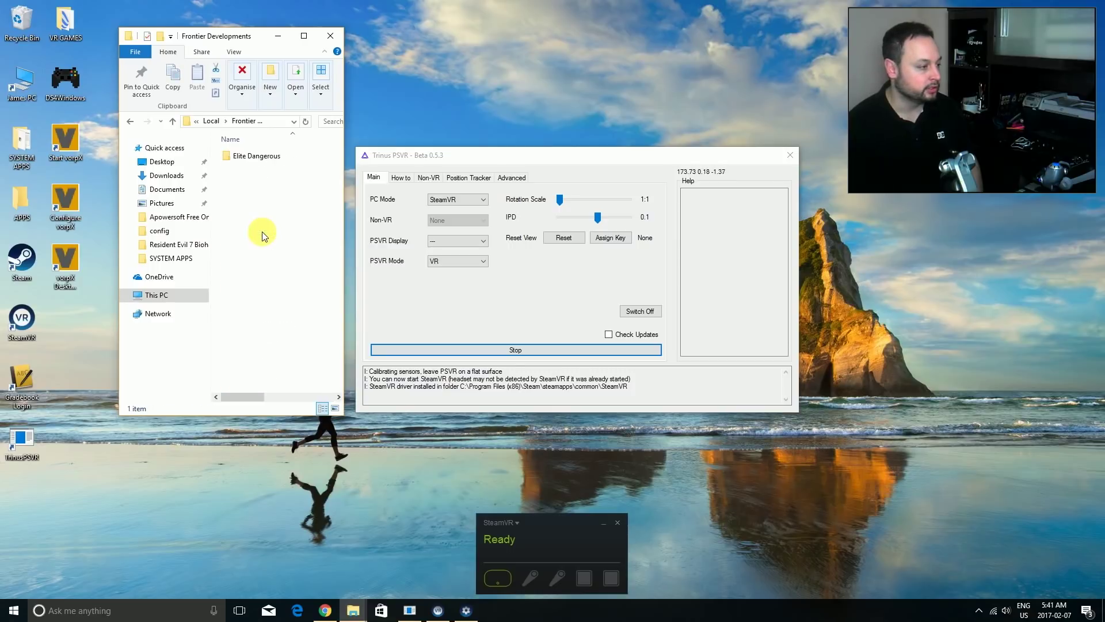
click(250, 156)
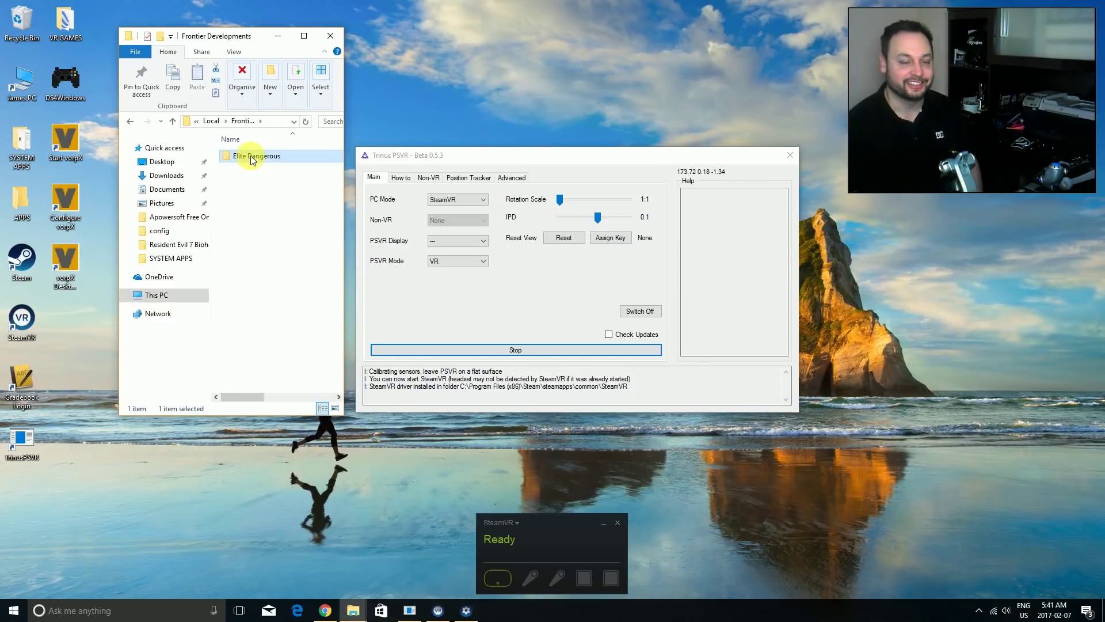
double_click(251, 155)
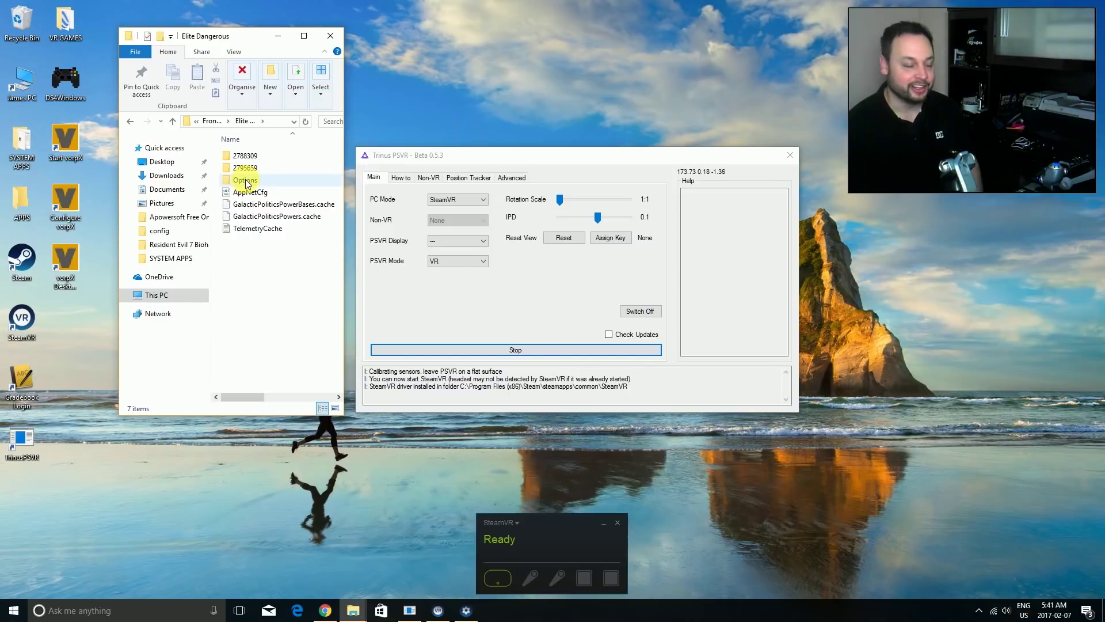
double_click(246, 181)
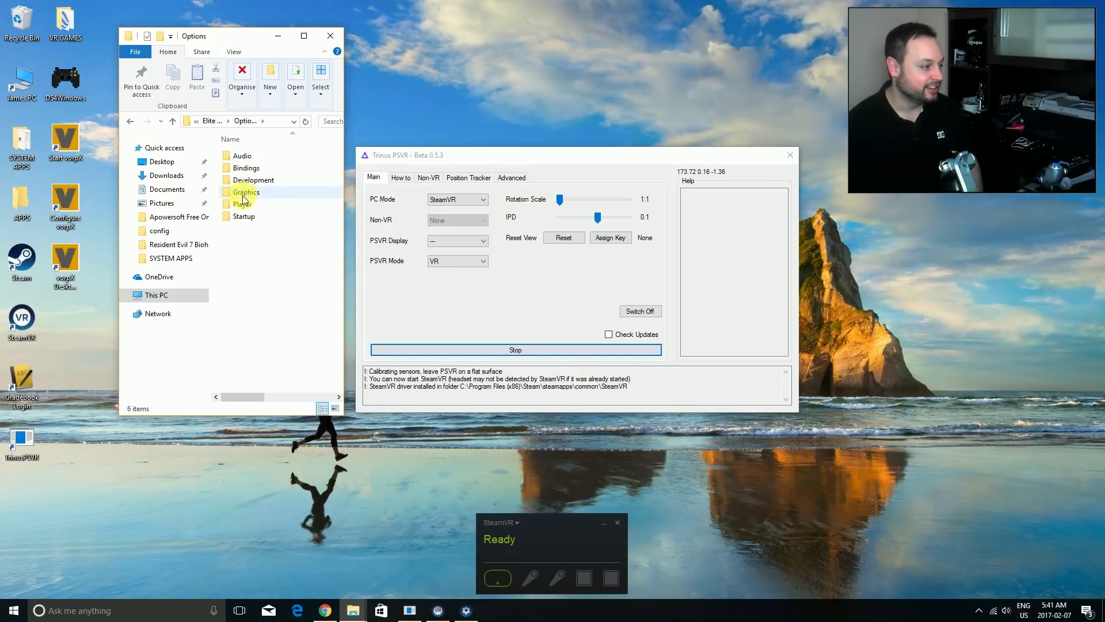
double_click(245, 194)
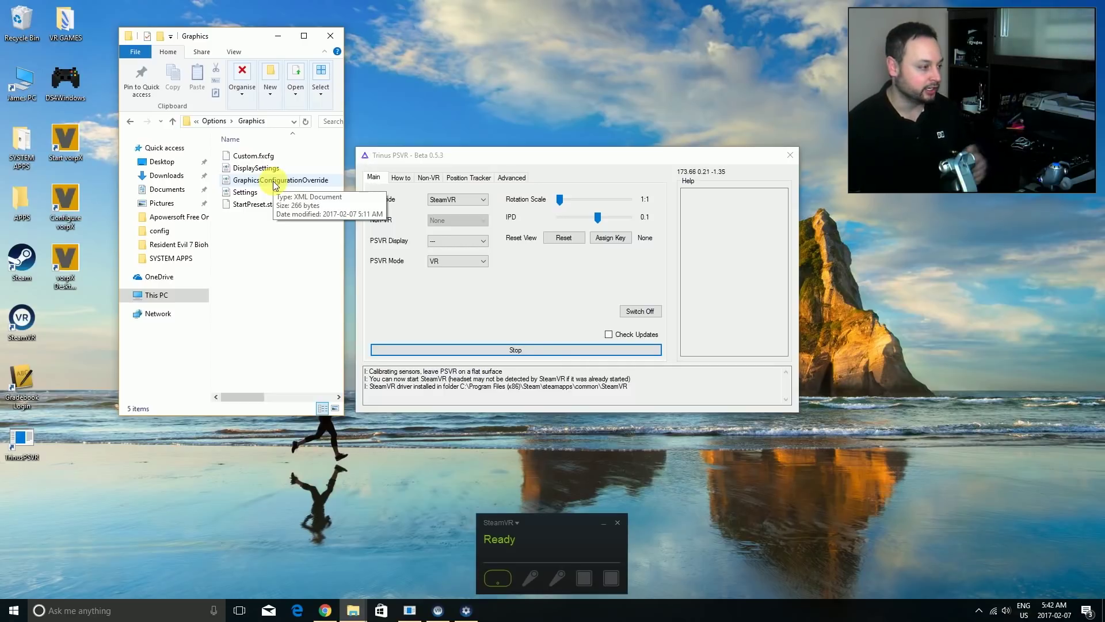
Open GraphicsConfigurationOverride with WordPad and move its window to the left
right_click(260, 183)
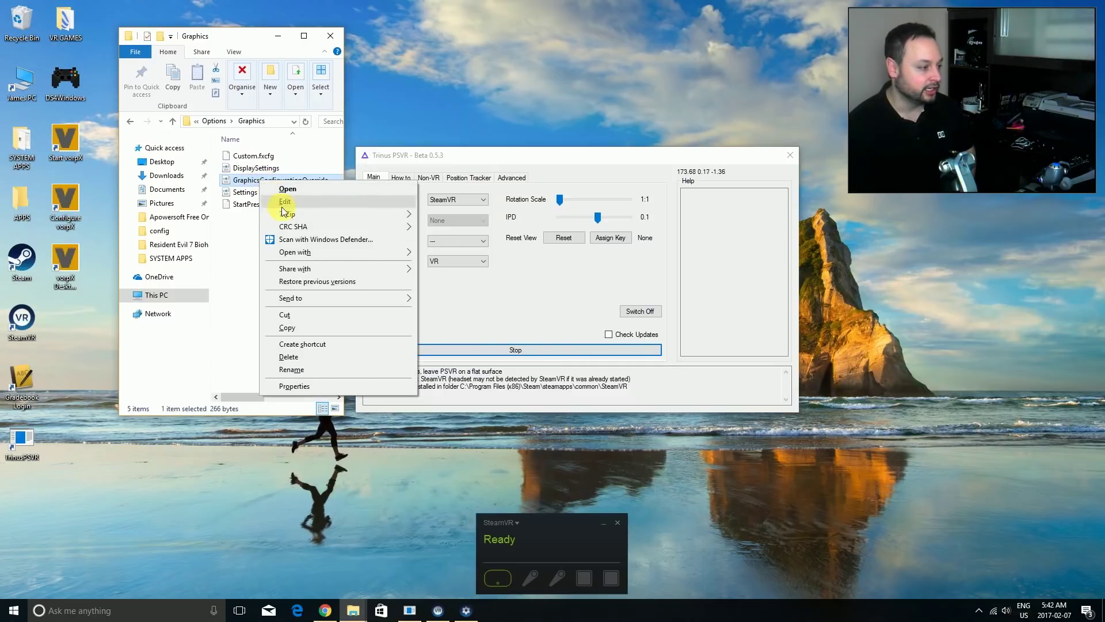
mouse_move(397, 257)
click(447, 290)
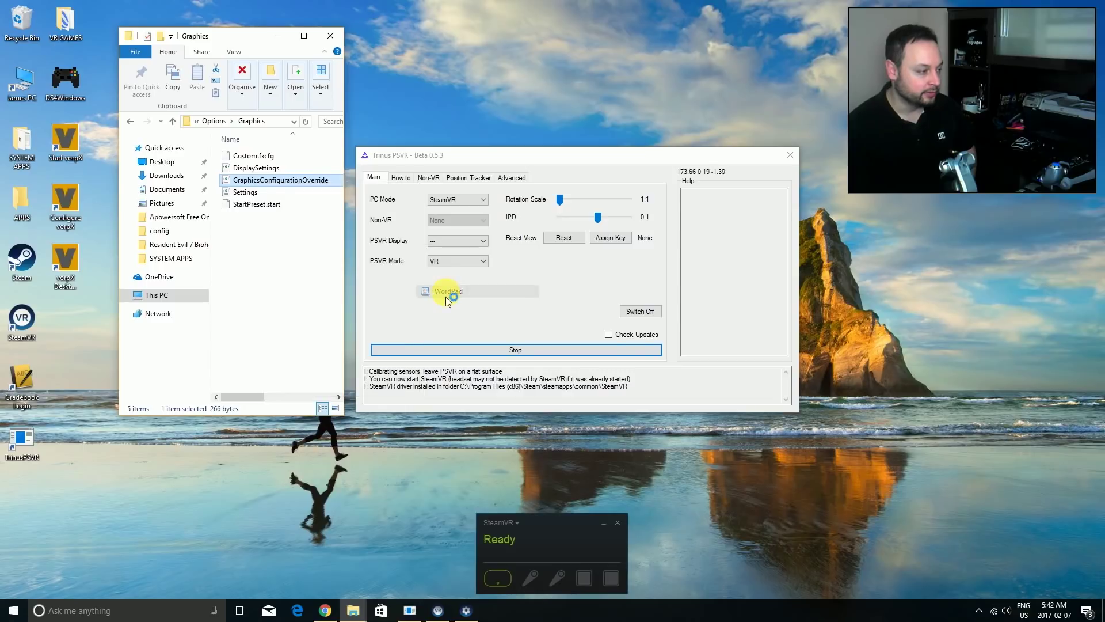
drag(708, 111, 345, 62)
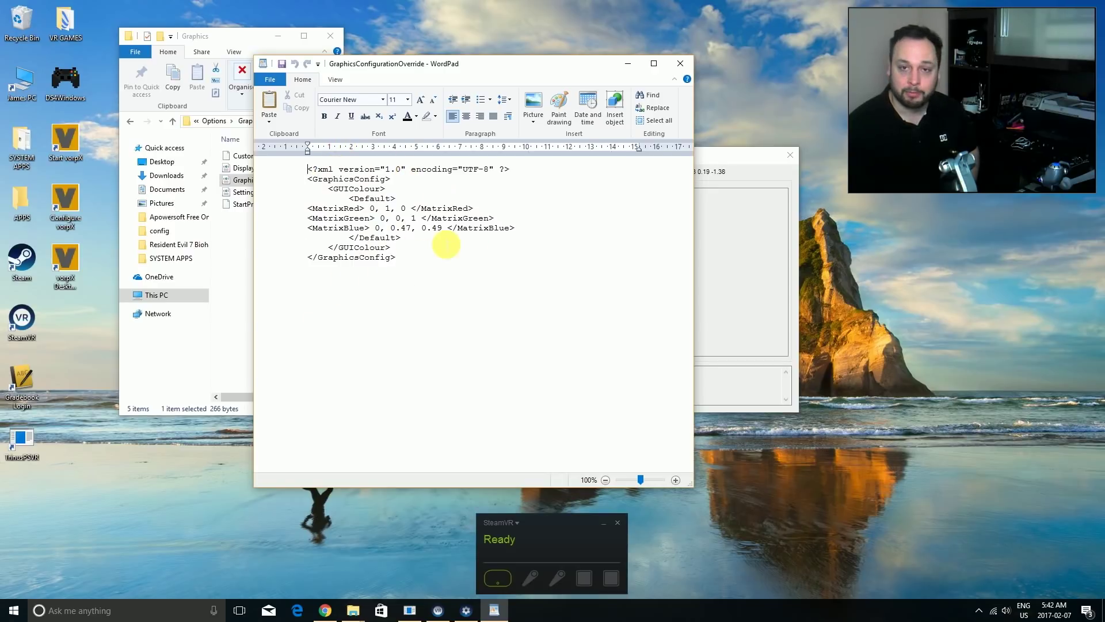
Check the override file's Matrix lines against the HUD editor page, then close WordPad
click(325, 611)
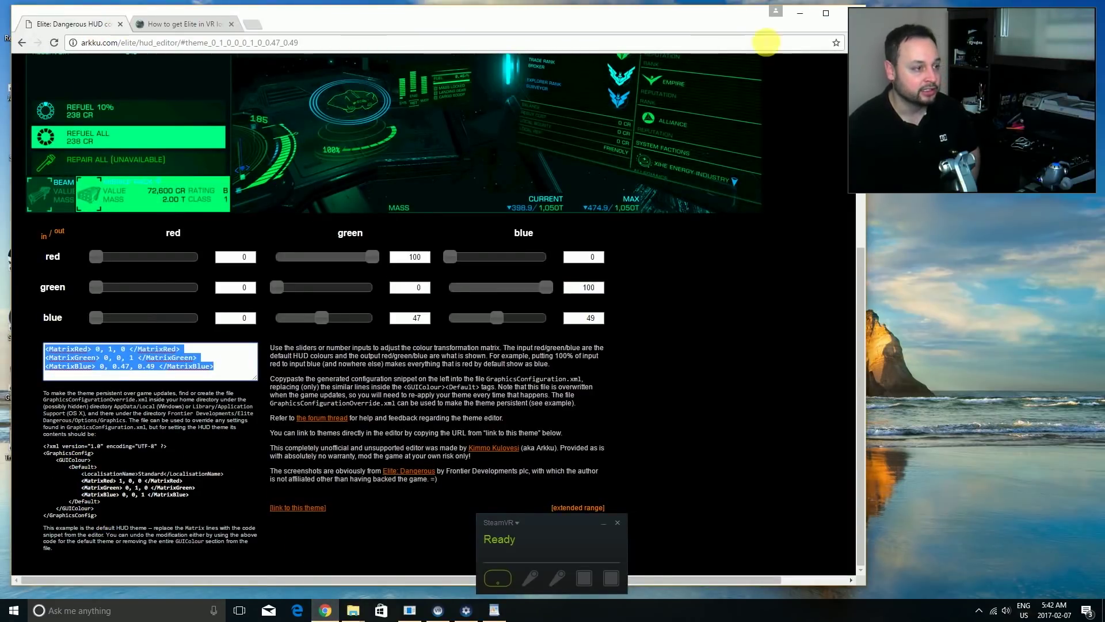
click(800, 12)
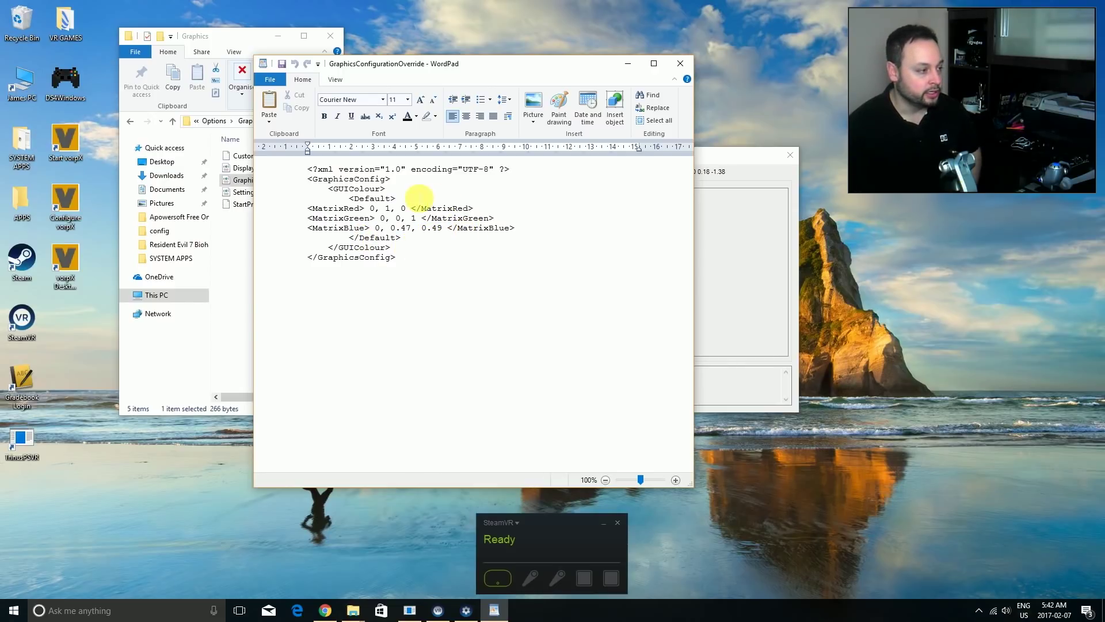
click(679, 64)
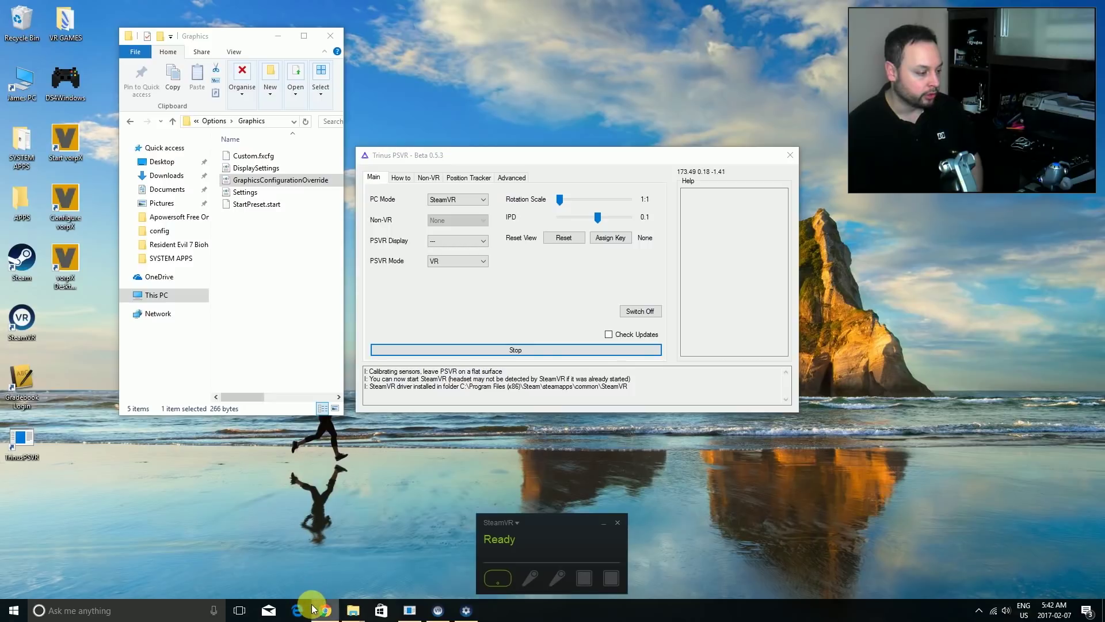
Restore the Chrome window showing the HUD editor's green theme matrix
mouse_move(324, 611)
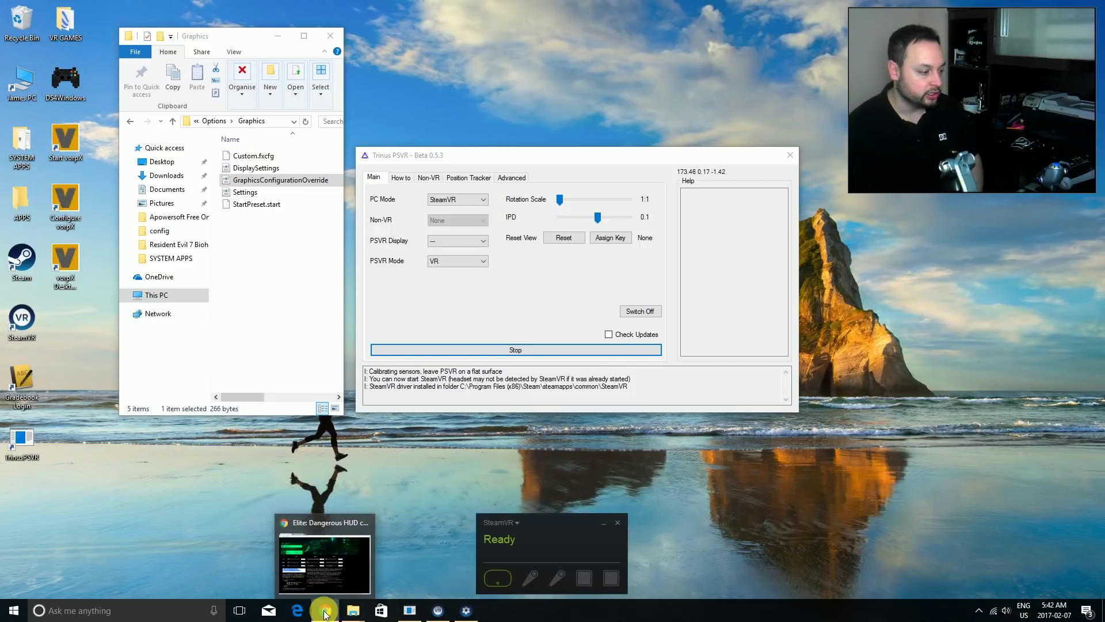
click(324, 613)
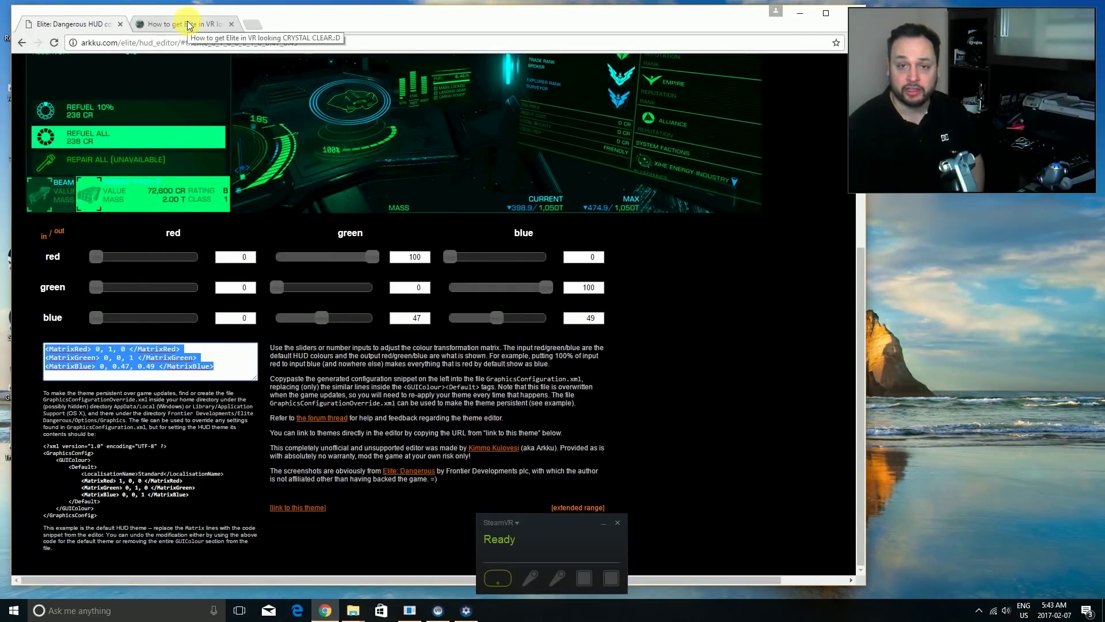
Read the recommended VR graphics settings in the forum clarity guide, then minimize Chrome
click(188, 25)
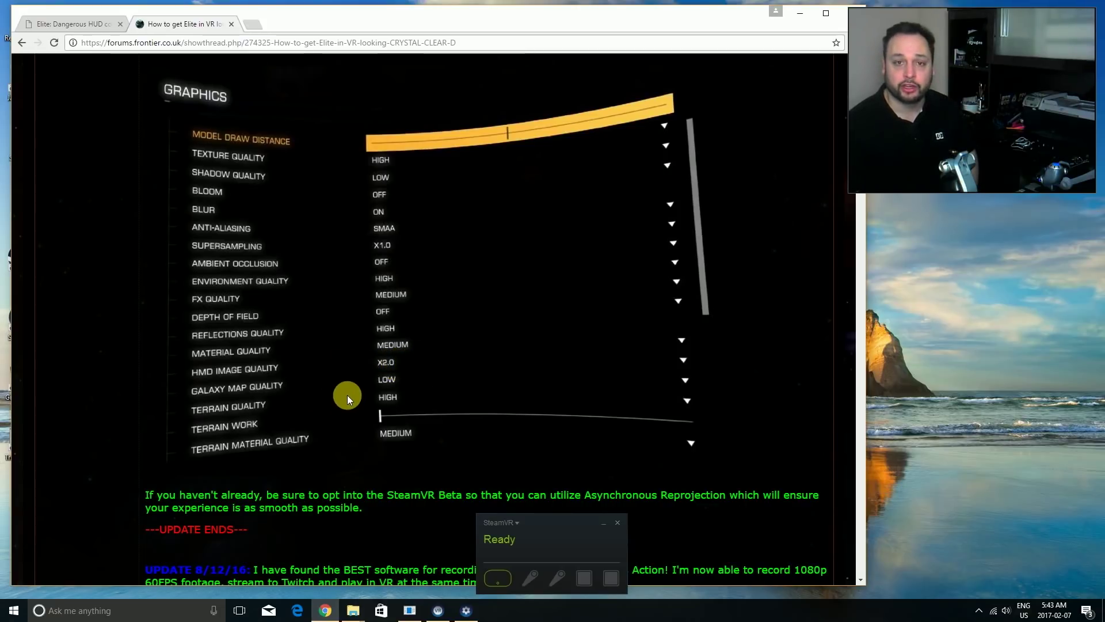
click(799, 15)
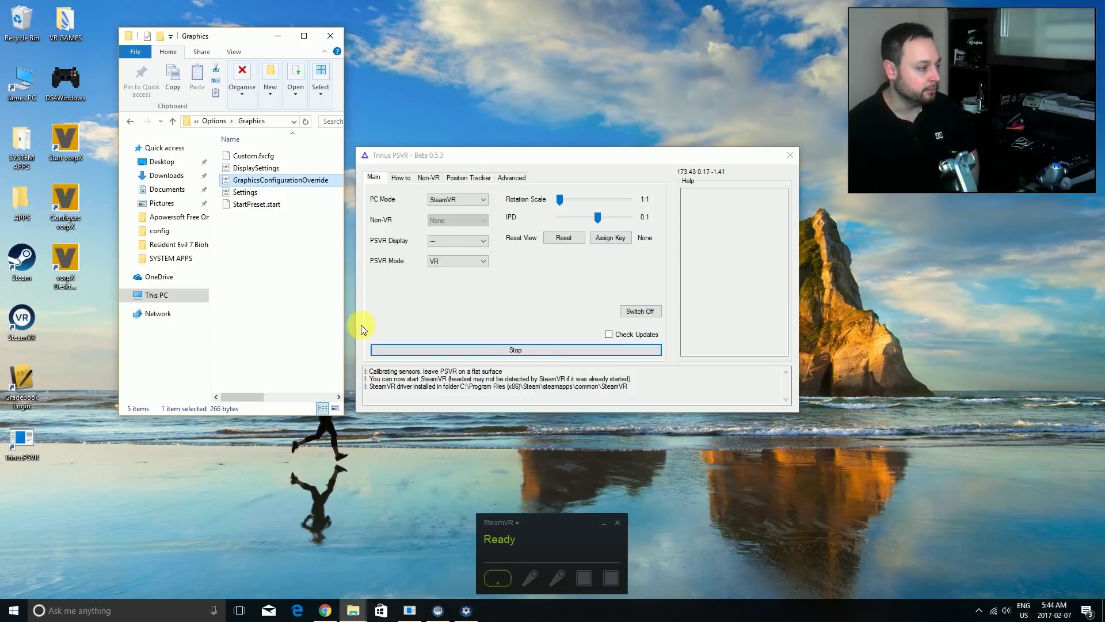
Close the Graphics folder and launch Elite Dangerous from Steam's tray menu in Steam VR mode
click(331, 36)
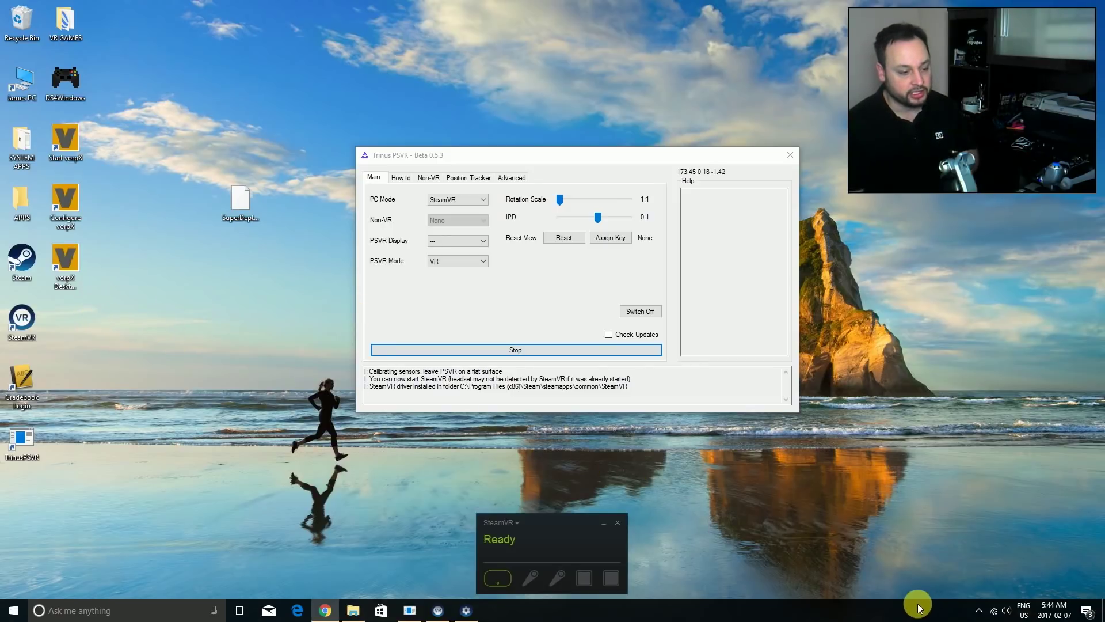
click(978, 610)
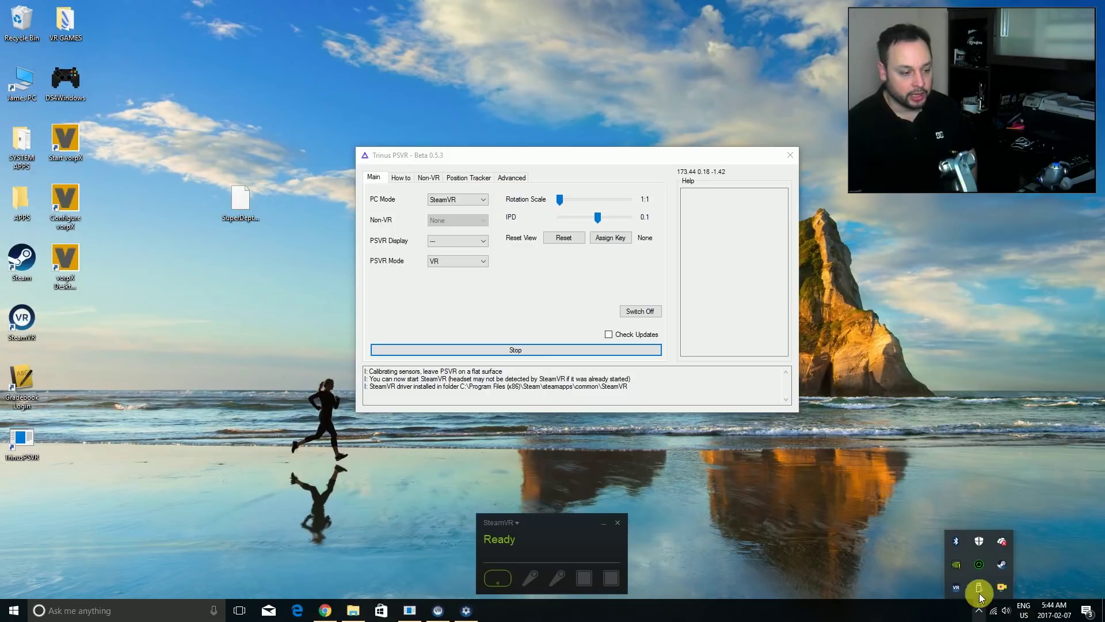
right_click(1004, 565)
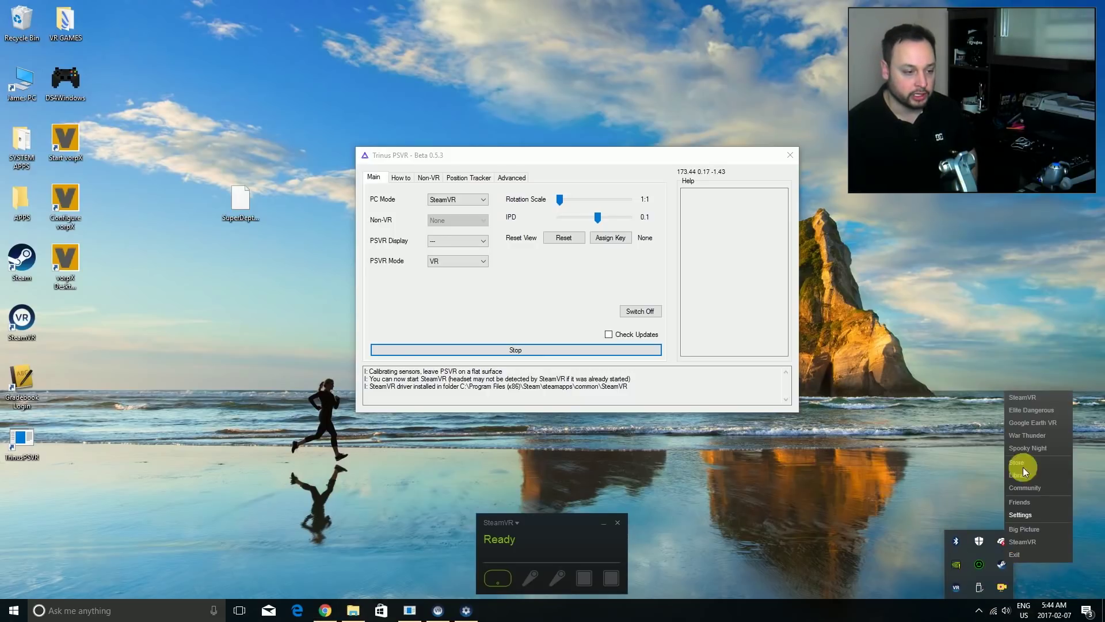
click(1023, 411)
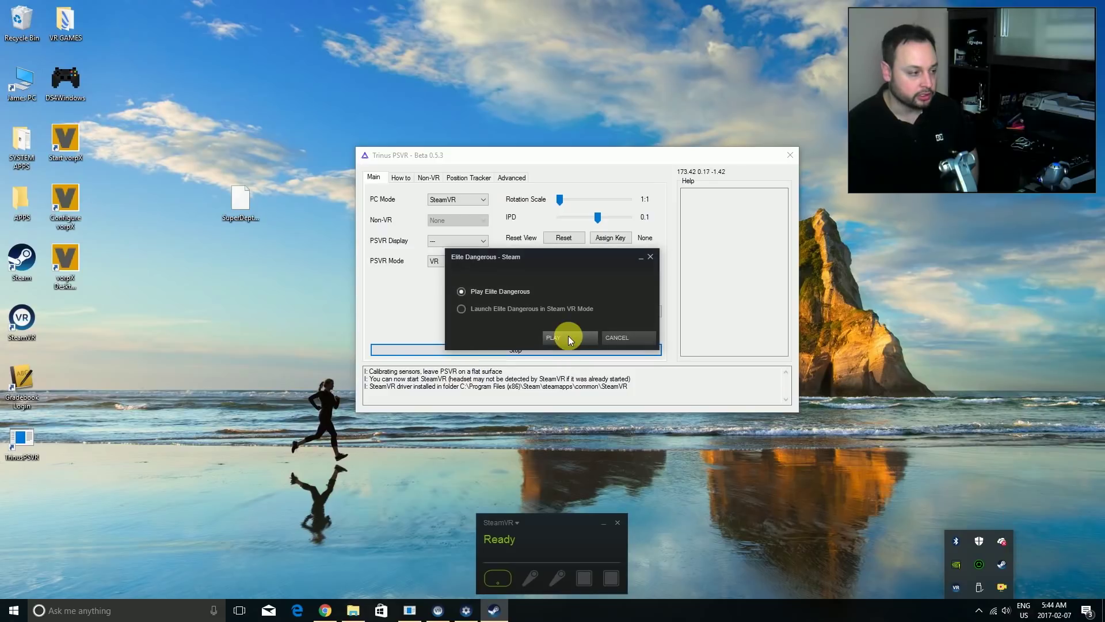
click(485, 314)
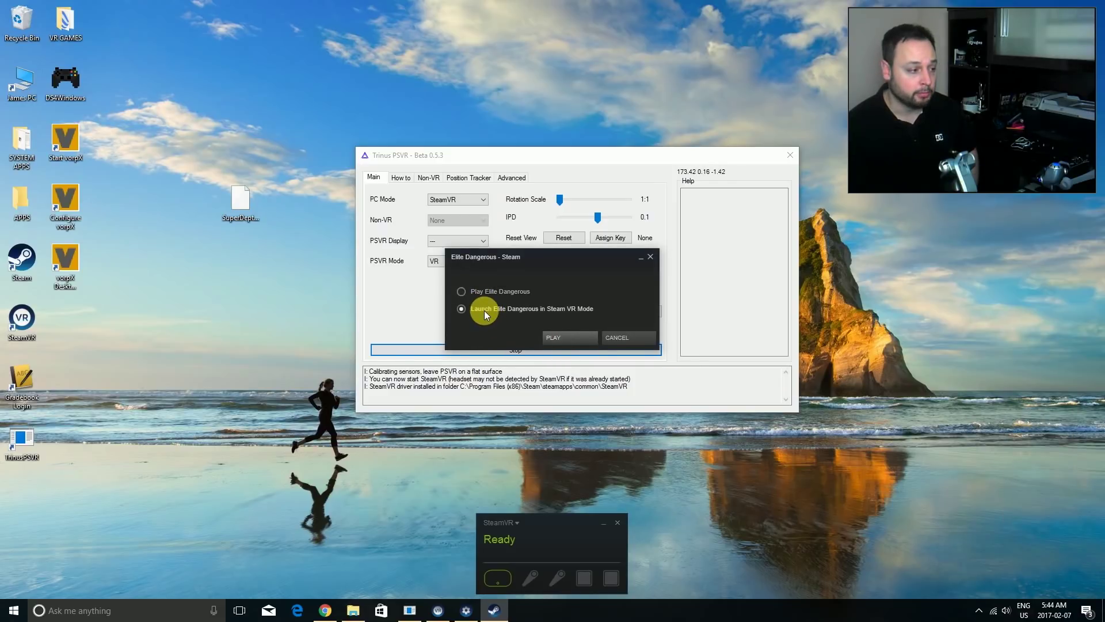
click(567, 338)
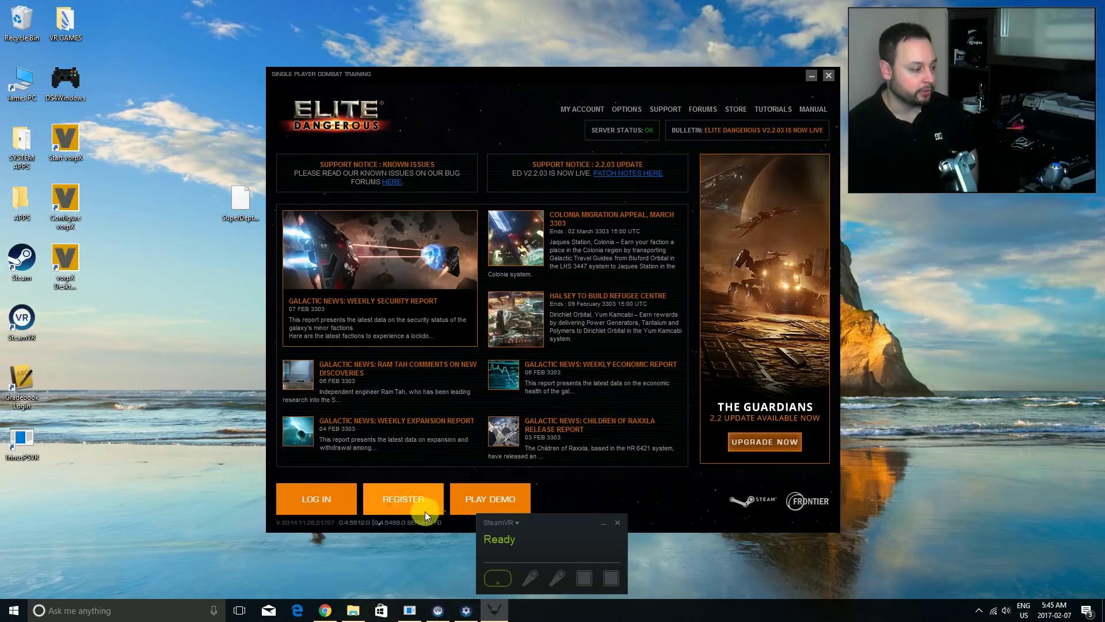
click(322, 498)
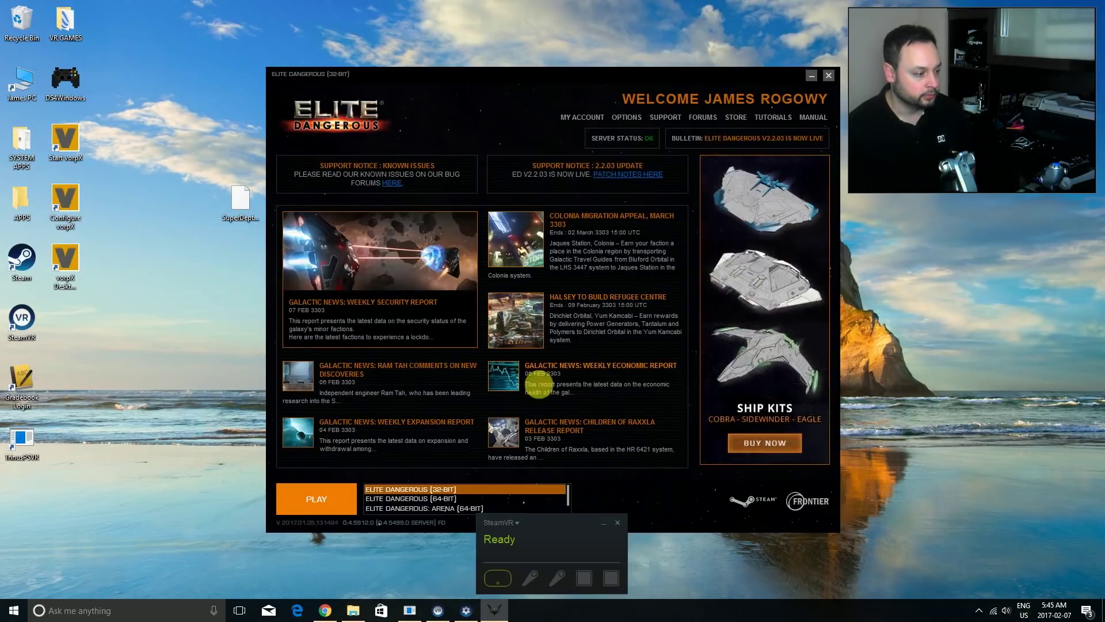
Select ELITE DANGEROUS (64-BIT) in the launcher and start it with PLAY
click(418, 499)
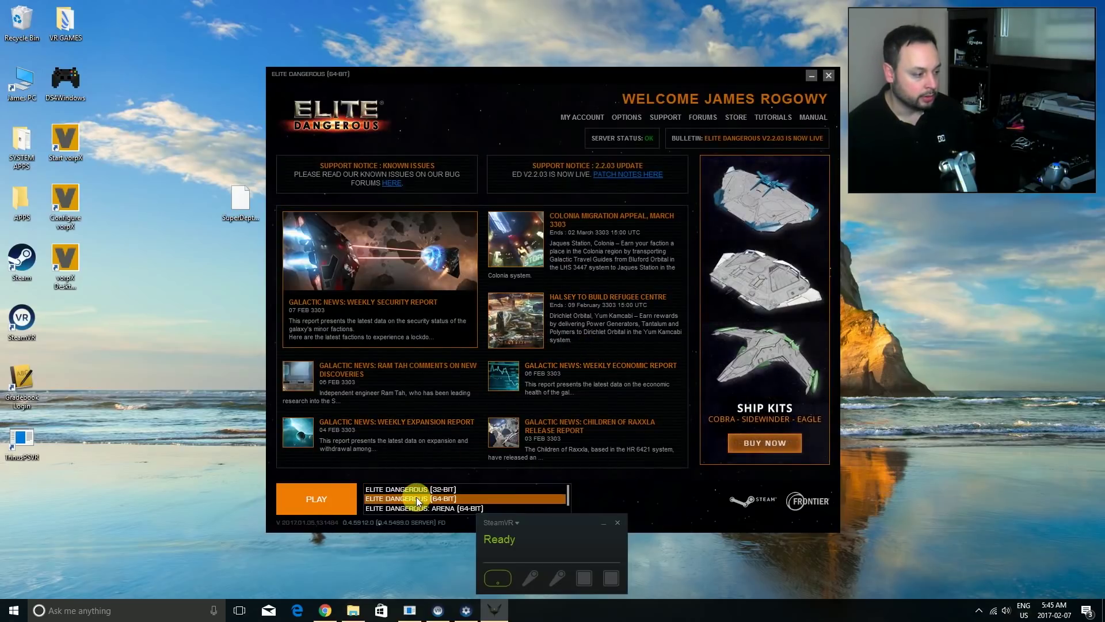
click(317, 502)
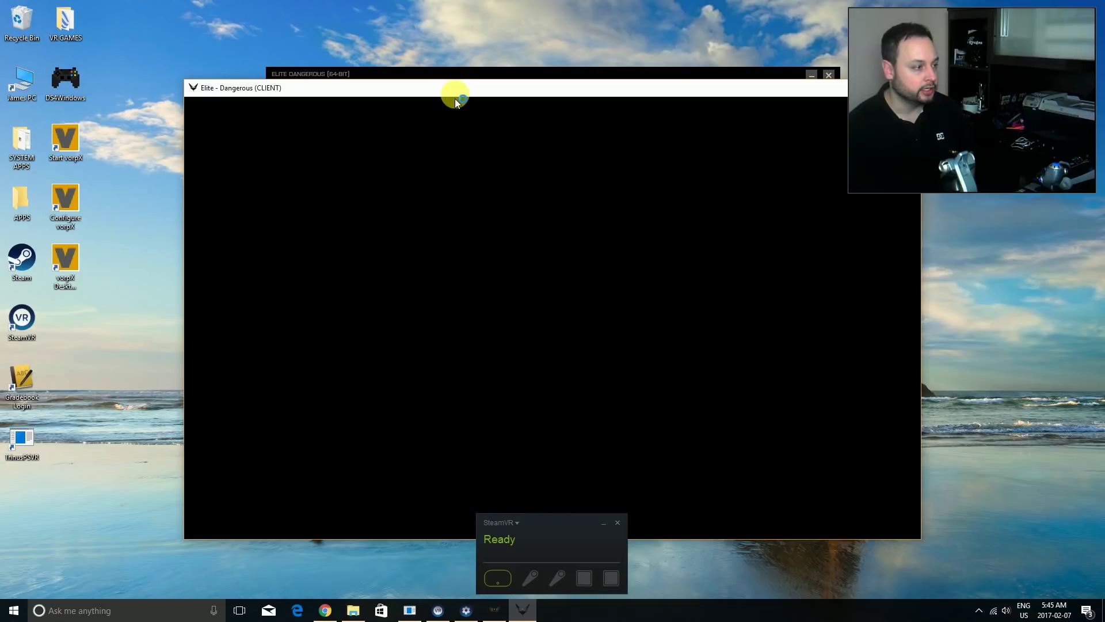
Reposition the Elite - Dangerous (CLIENT) window and bring it forward from the taskbar
drag(456, 92, 445, 79)
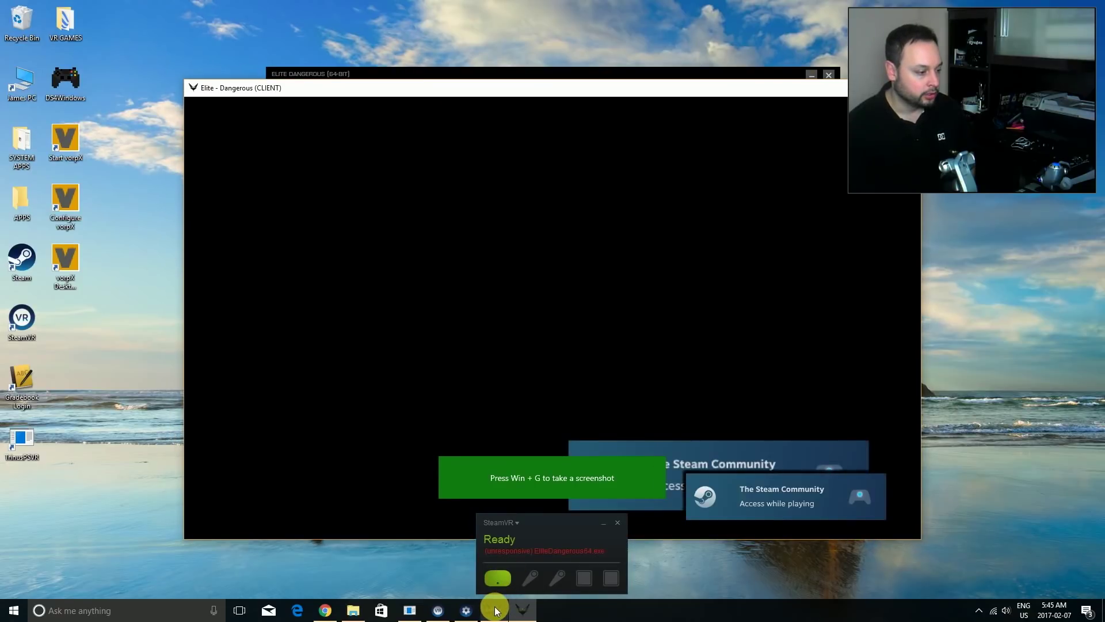
mouse_move(466, 611)
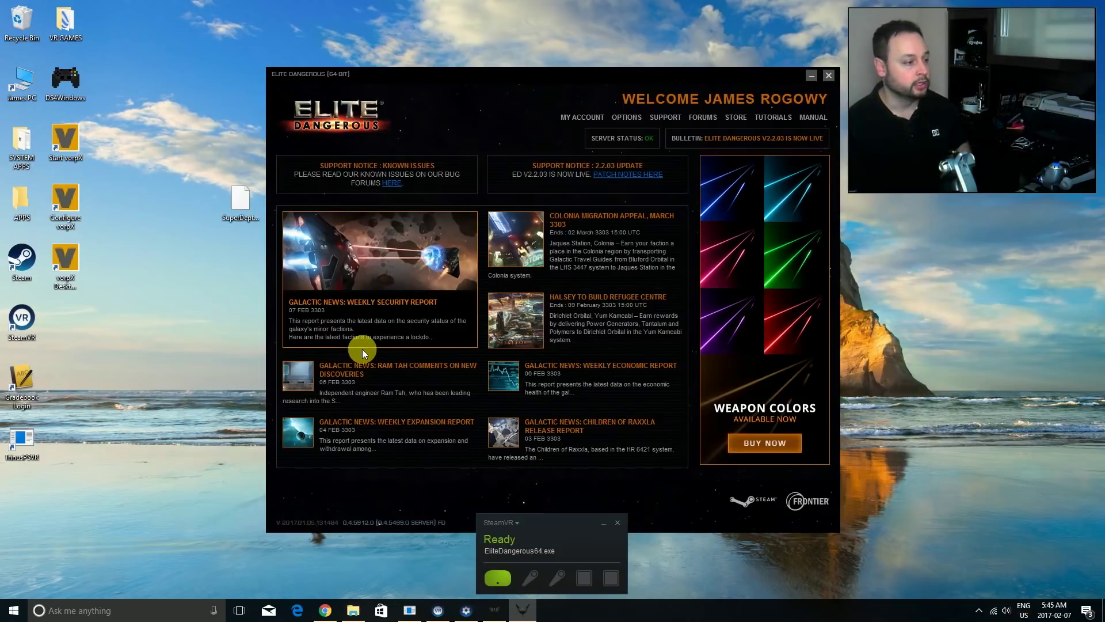
mouse_move(526, 618)
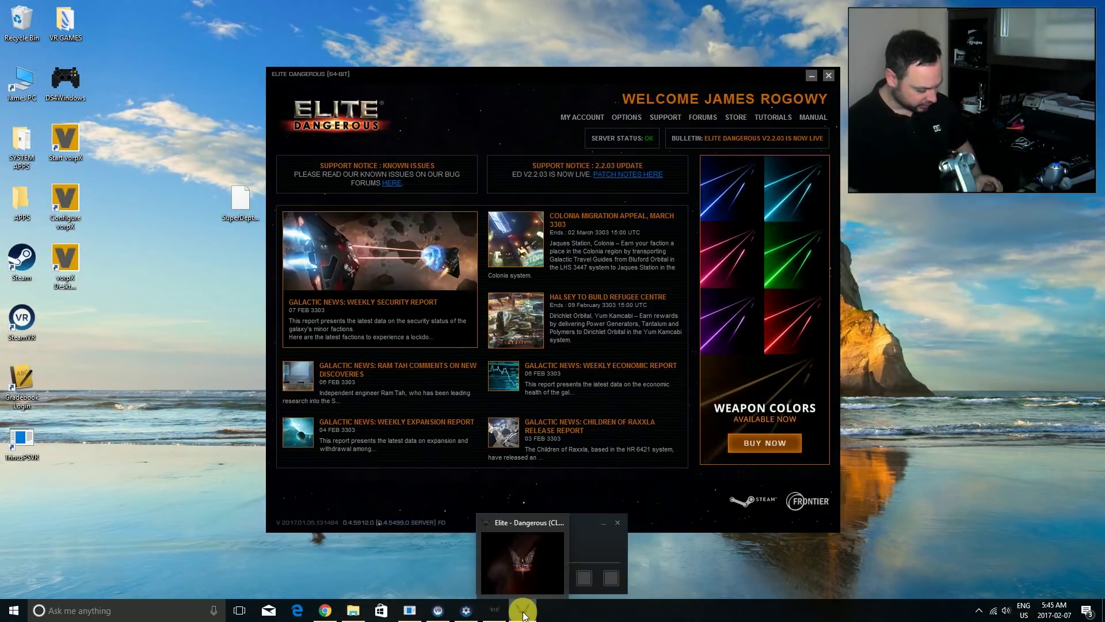
click(523, 613)
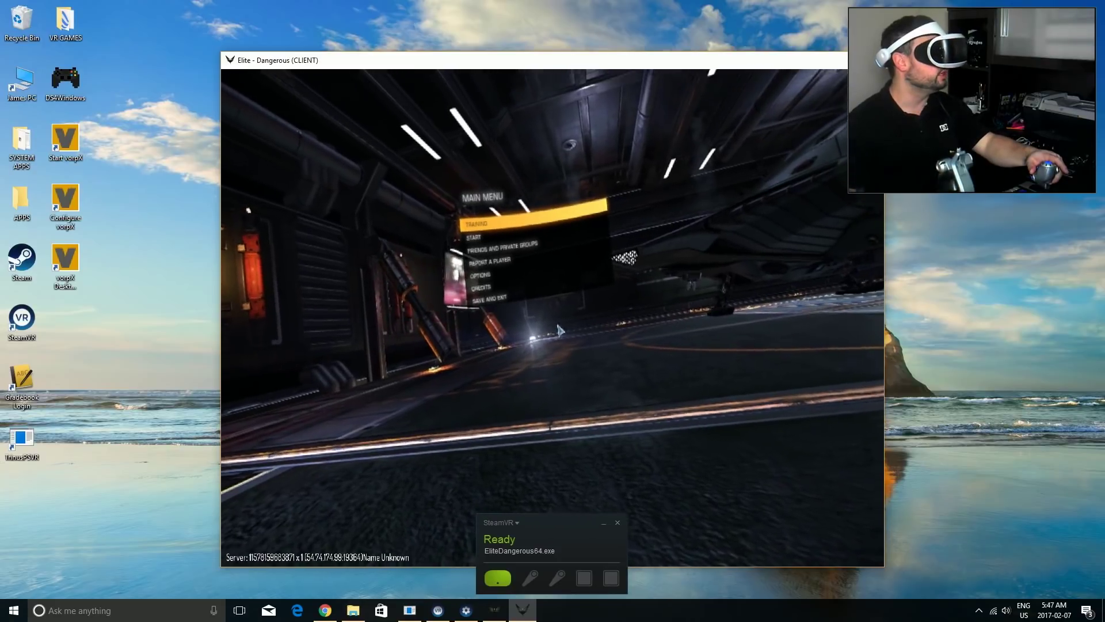
Launch the Docking and Travel Training mission from the main menu's training list
click(486, 227)
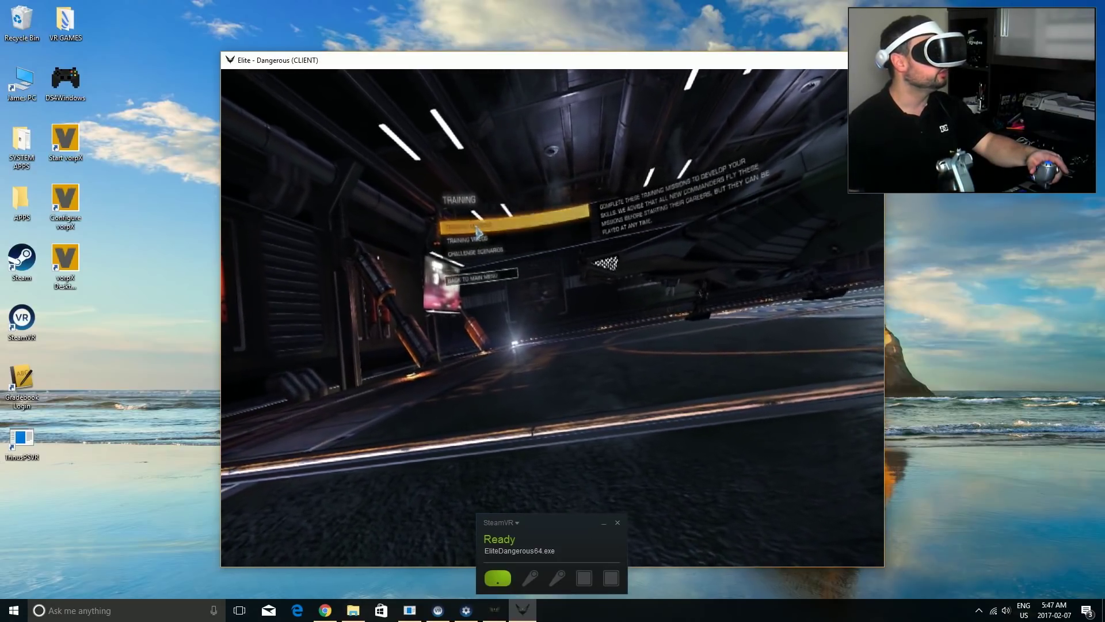
click(476, 229)
click(486, 236)
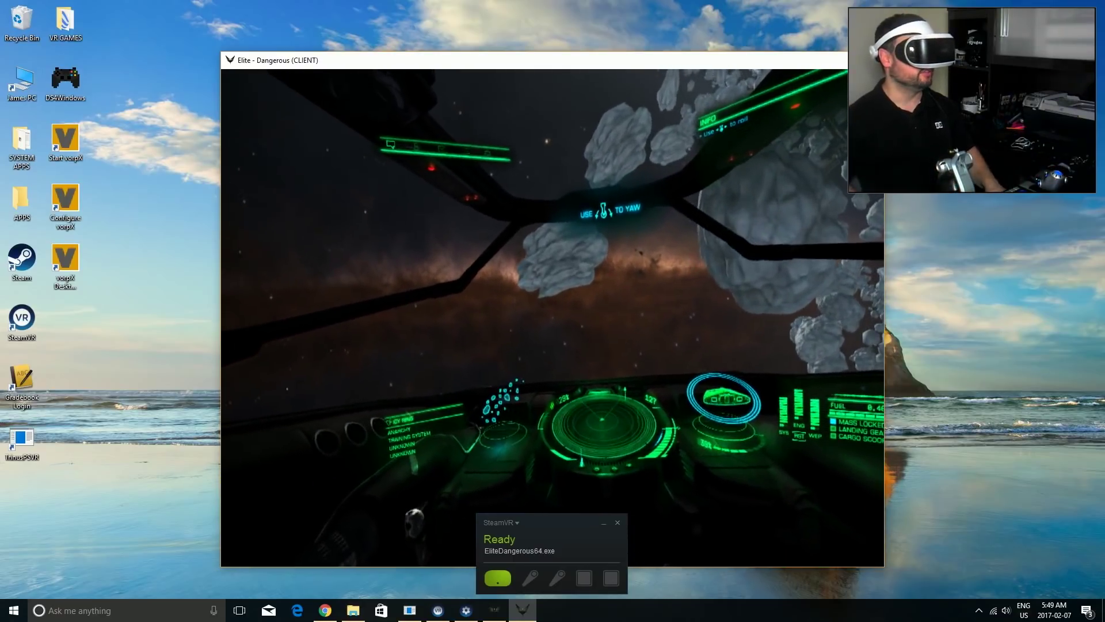
Pause the training mission with Esc to show Resume, Restart Training and exit options
key(Escape)
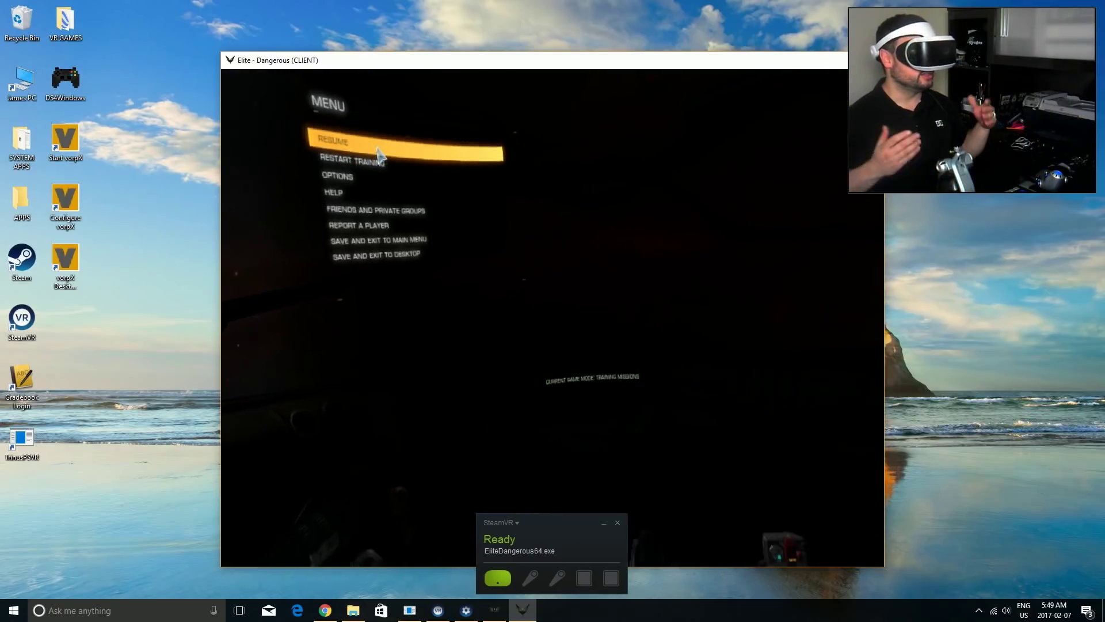